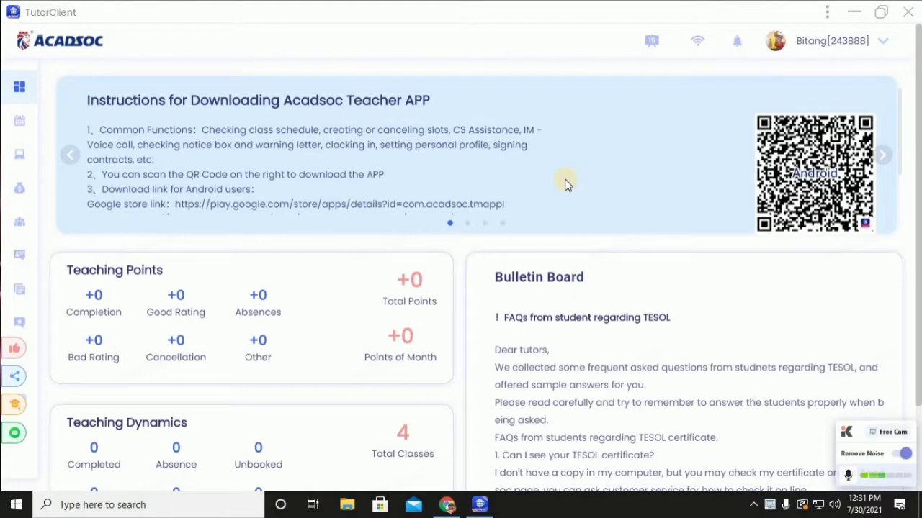
Minimize the TutorClient dashboard window to reveal the Windows desktop.
click(854, 13)
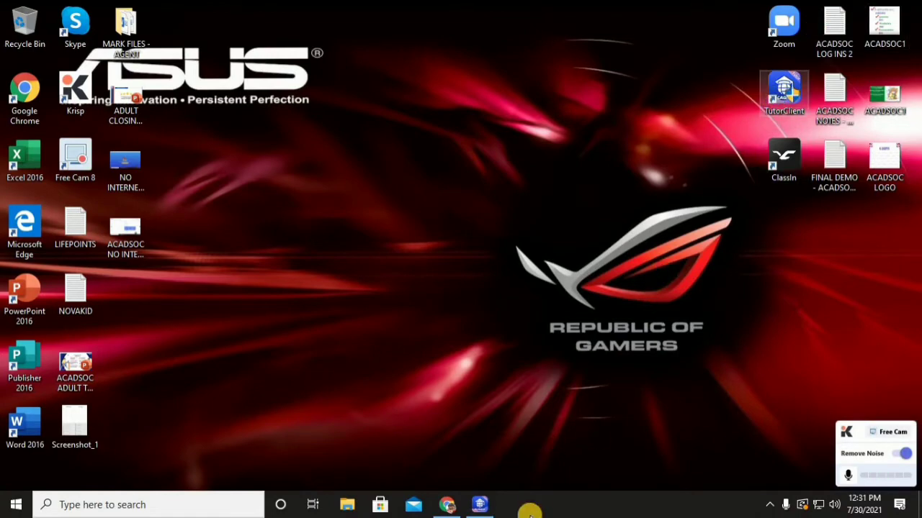
Restore TutorClient from the taskbar and start the classroom device test.
click(481, 504)
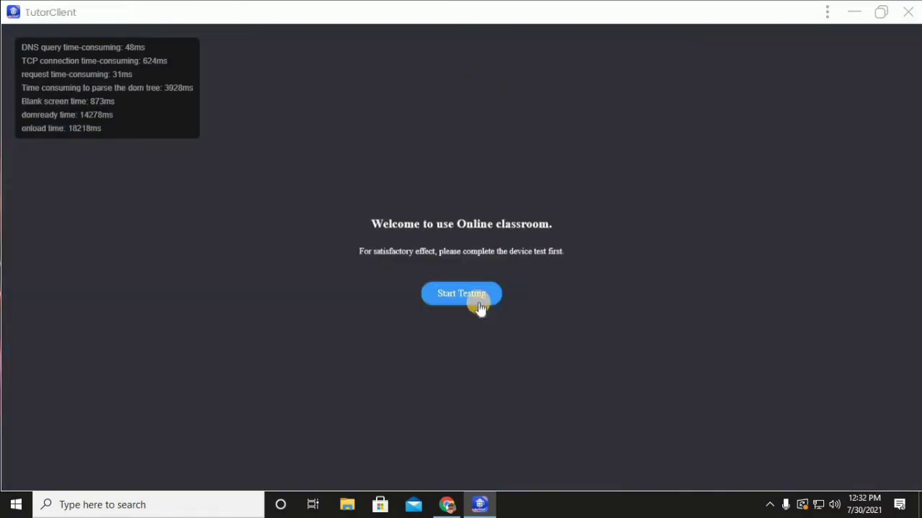
click(475, 301)
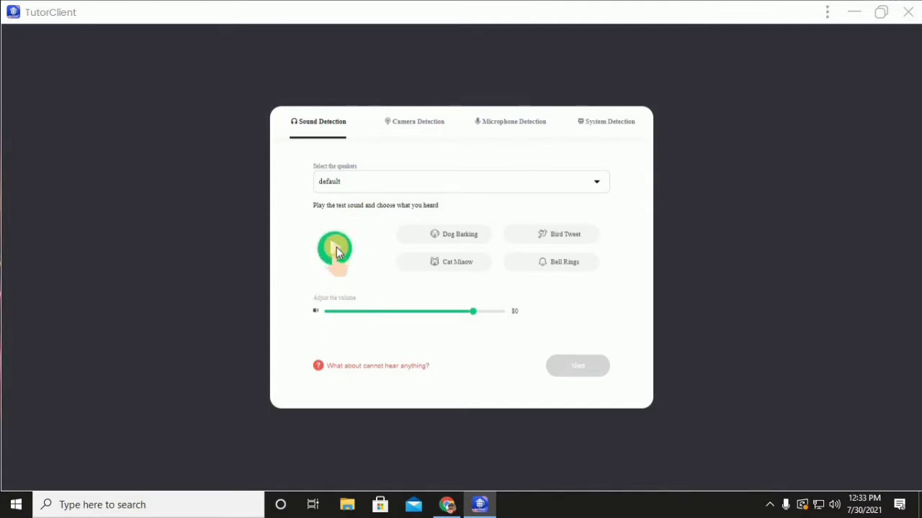
Answer Dog Barking on the sound check and select the A4tech FHD 1080P PC Camera.
click(456, 240)
click(583, 368)
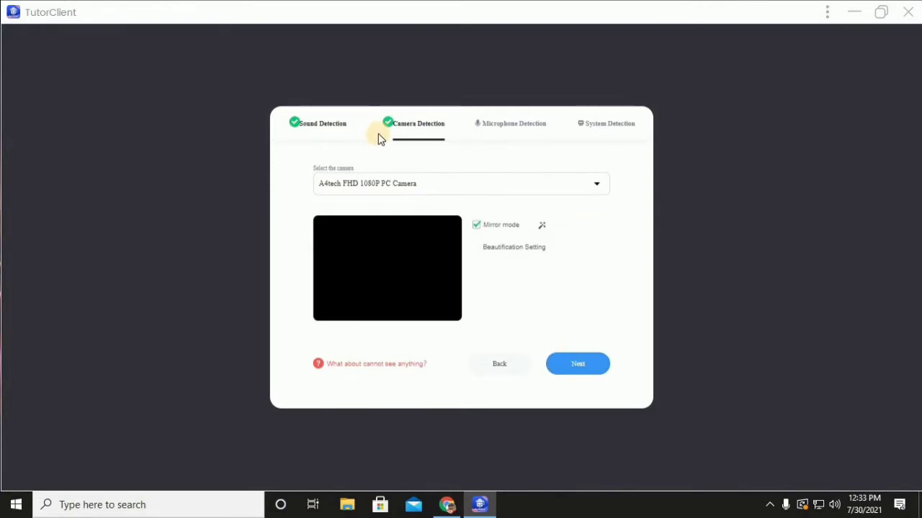
click(441, 193)
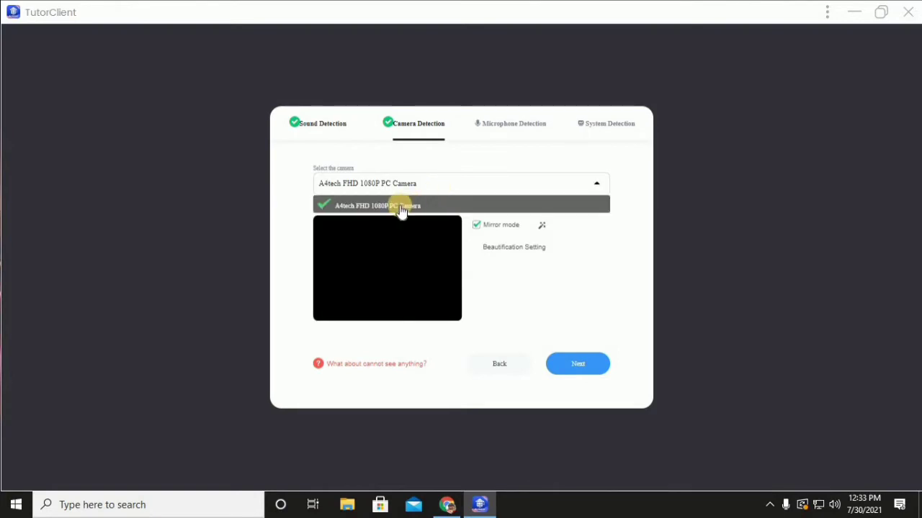
click(603, 190)
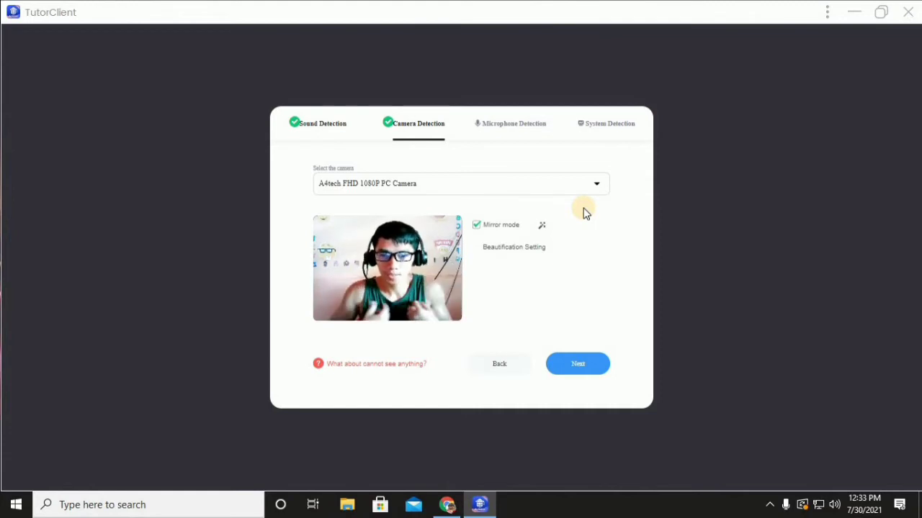
Turn off camera mirror mode and open the Beautification Setting dialog.
click(477, 226)
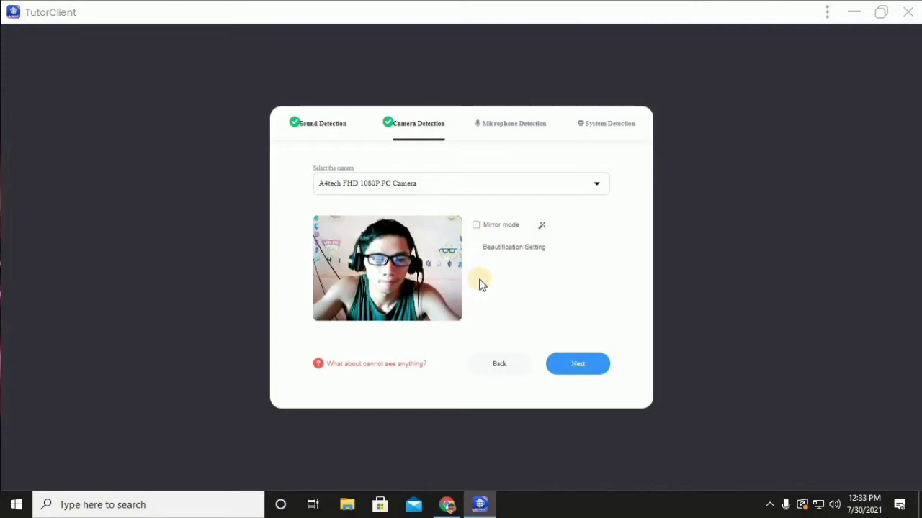
click(531, 254)
click(614, 176)
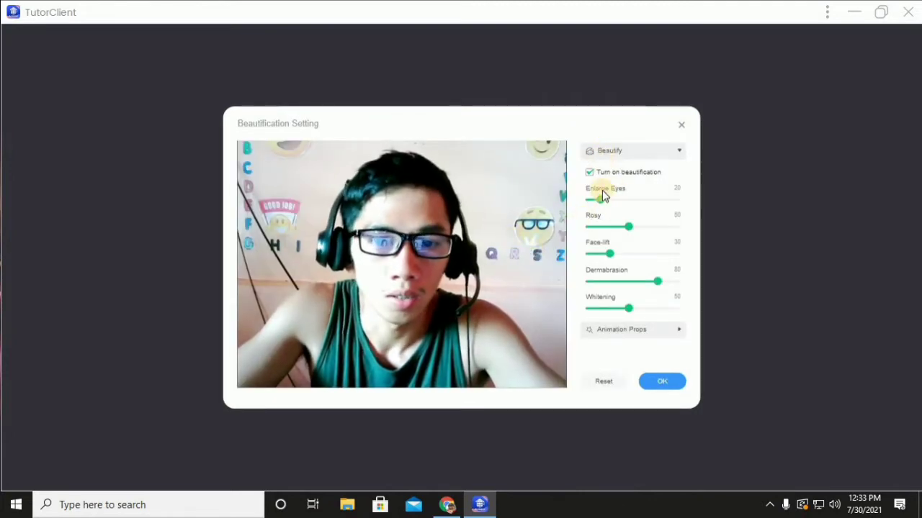
Adjust Enlarge Eyes, browse the Beautify and Animation Props sections, then reset and confirm with OK.
mouse_move(603, 202)
mouse_down()
mouse_move(682, 201)
mouse_move(604, 200)
mouse_up()
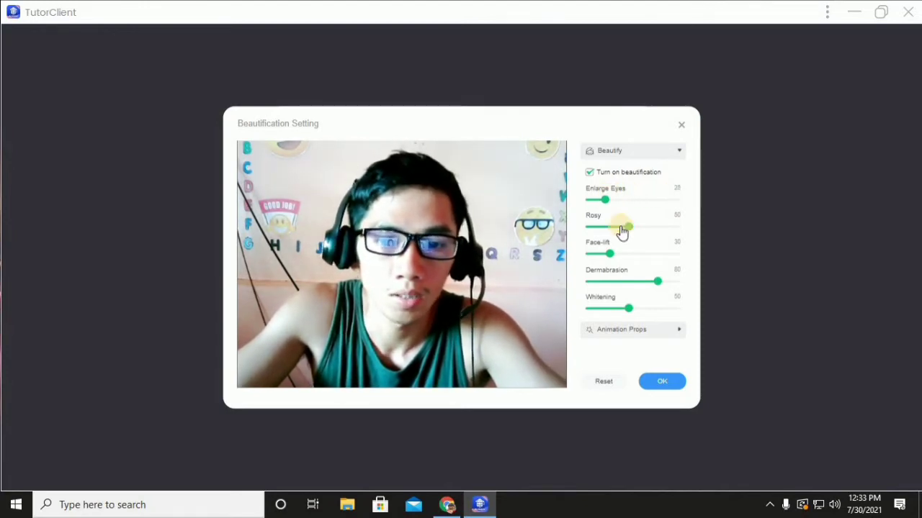
click(667, 160)
click(667, 160)
click(668, 160)
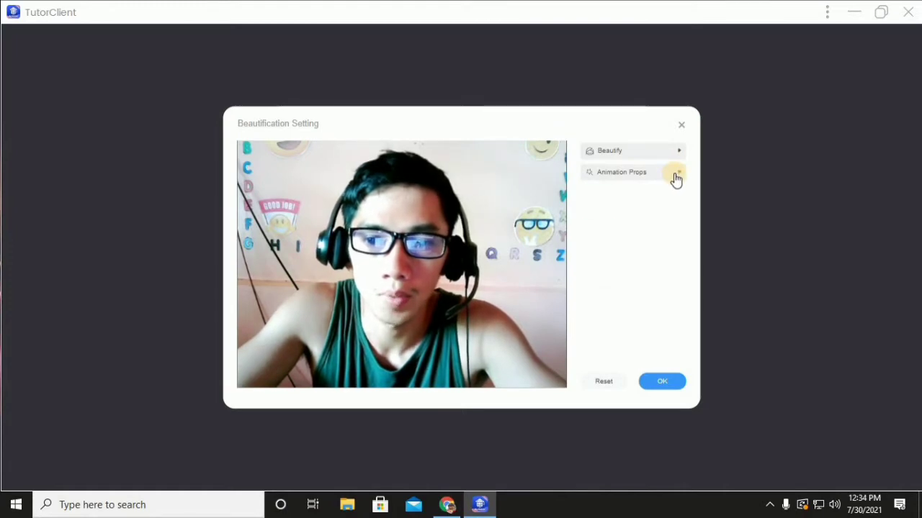
click(676, 180)
click(675, 154)
click(604, 386)
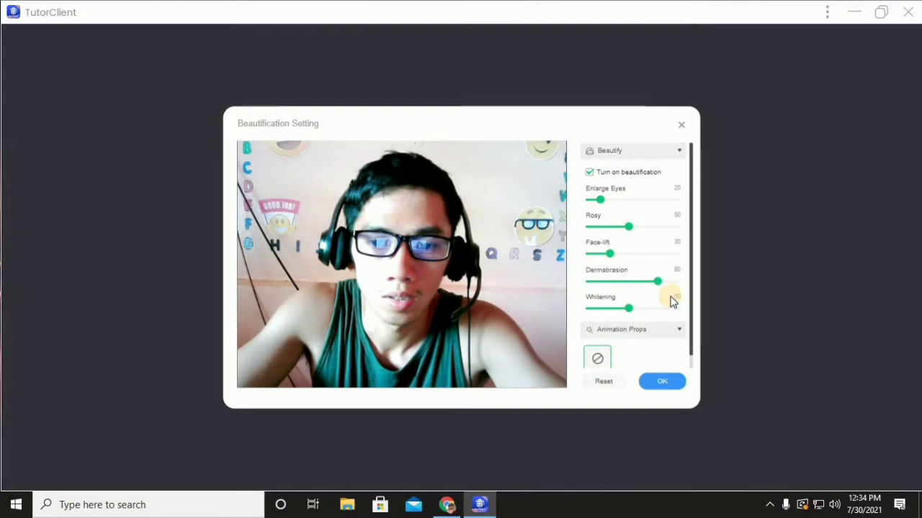
click(671, 381)
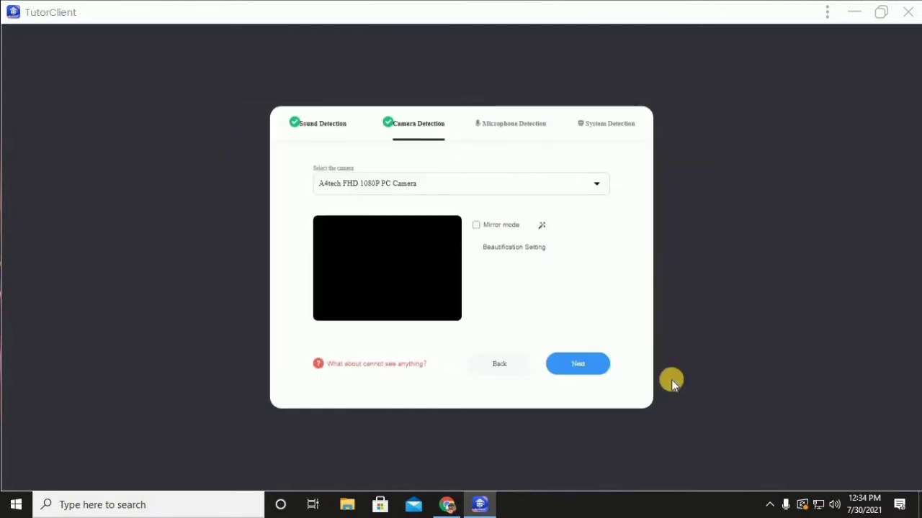
Pass the camera check and show the hidden tray icons to check Krisp.
click(591, 368)
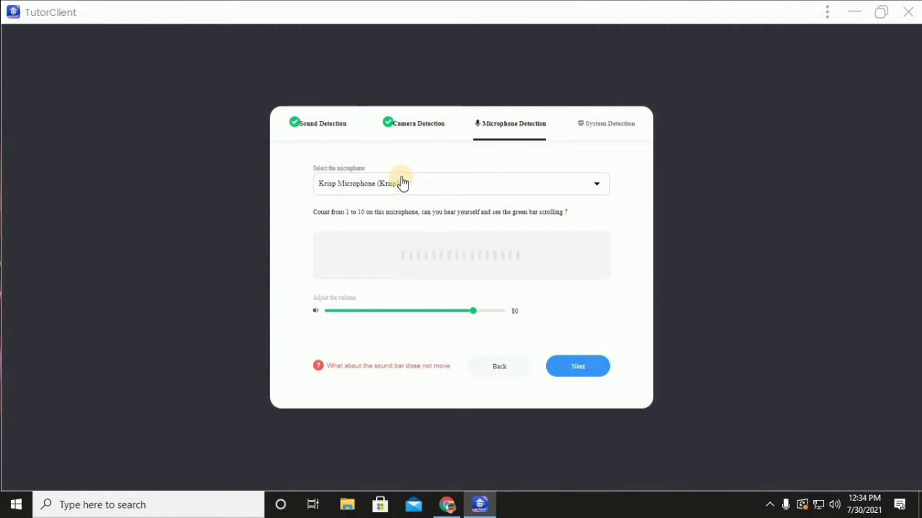
click(772, 507)
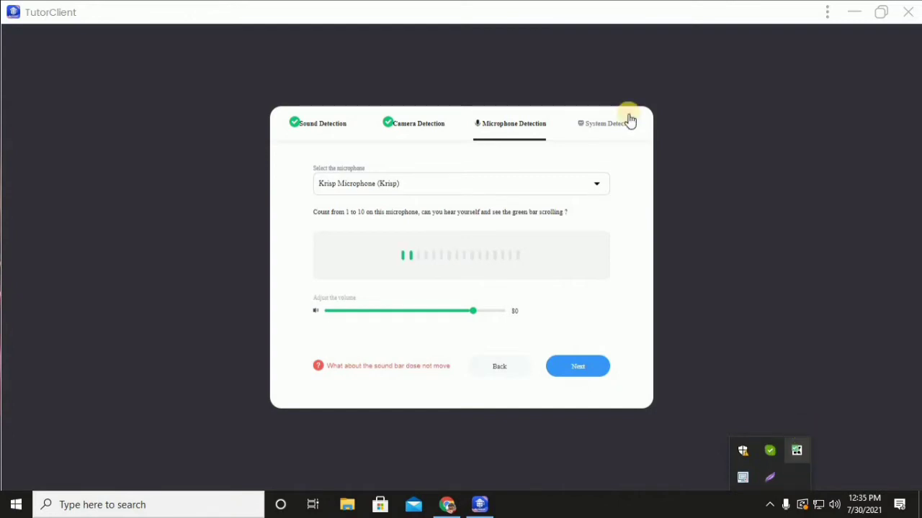
Try the Logitech USB Headset microphone, then switch back to Krisp Microphone (Krisp) and continue.
click(455, 188)
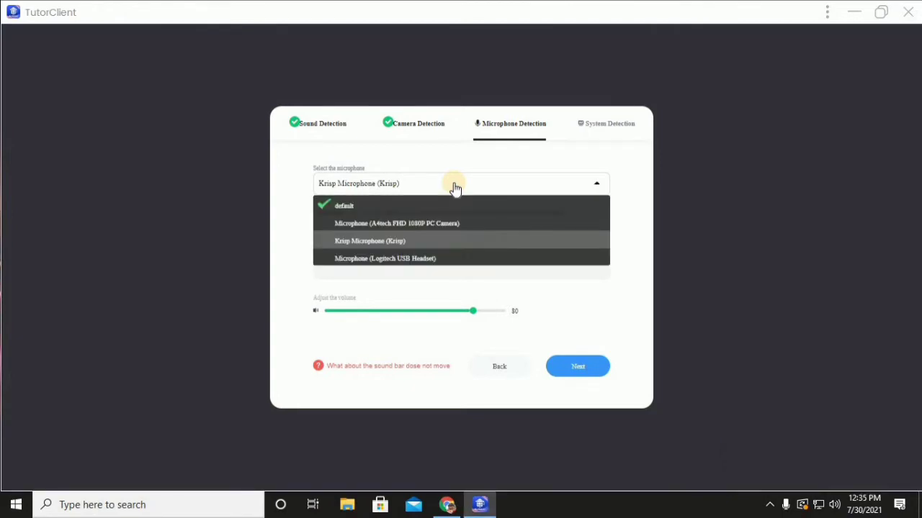
click(386, 259)
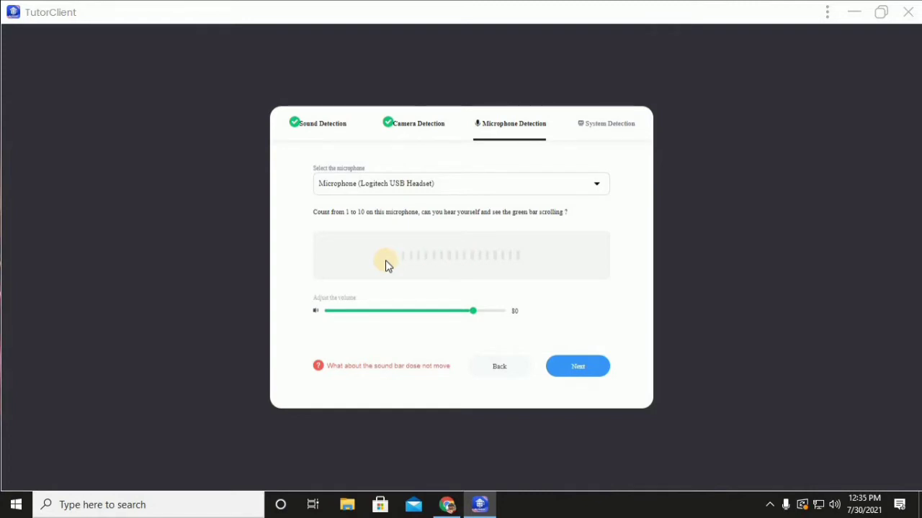
click(439, 188)
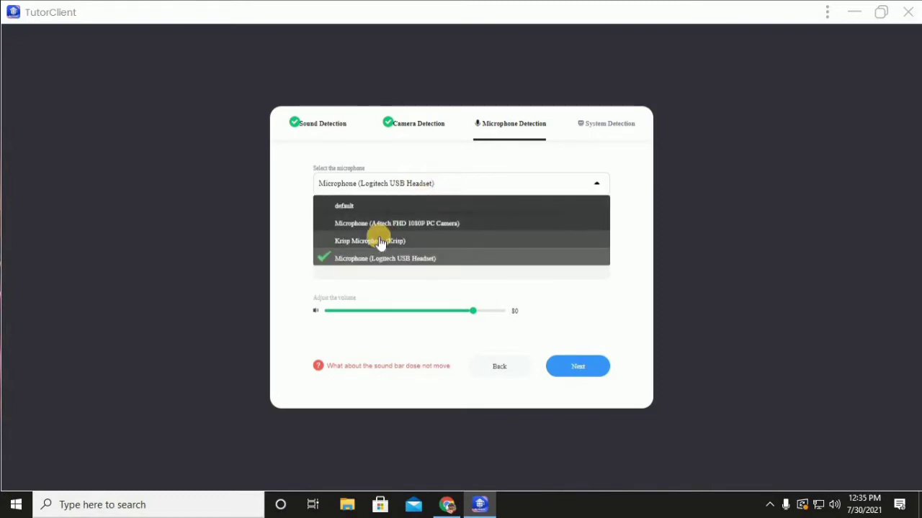
click(381, 241)
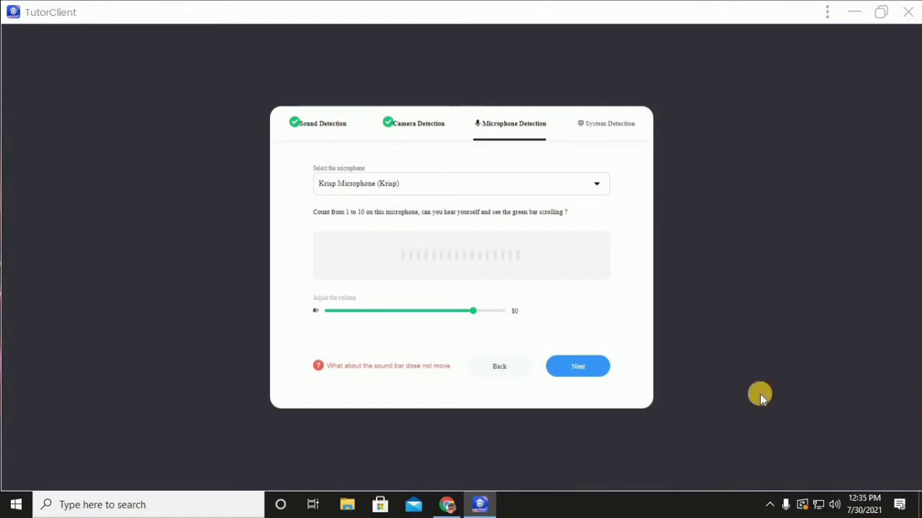
click(584, 370)
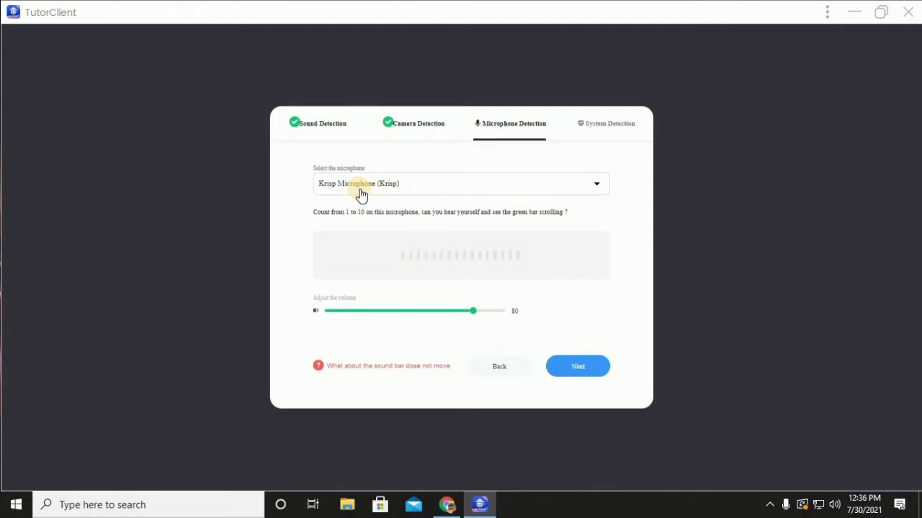
click(578, 367)
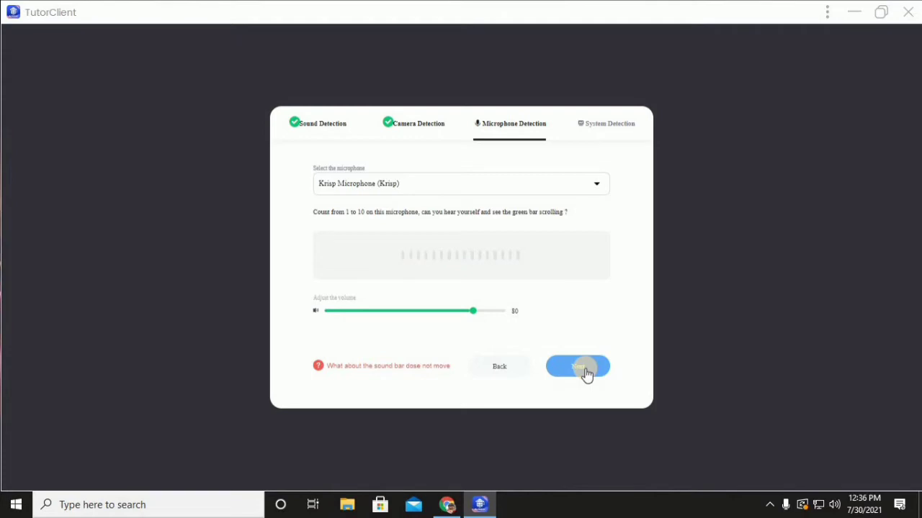
Advance to the System Detection results and enter the online classroom.
click(585, 371)
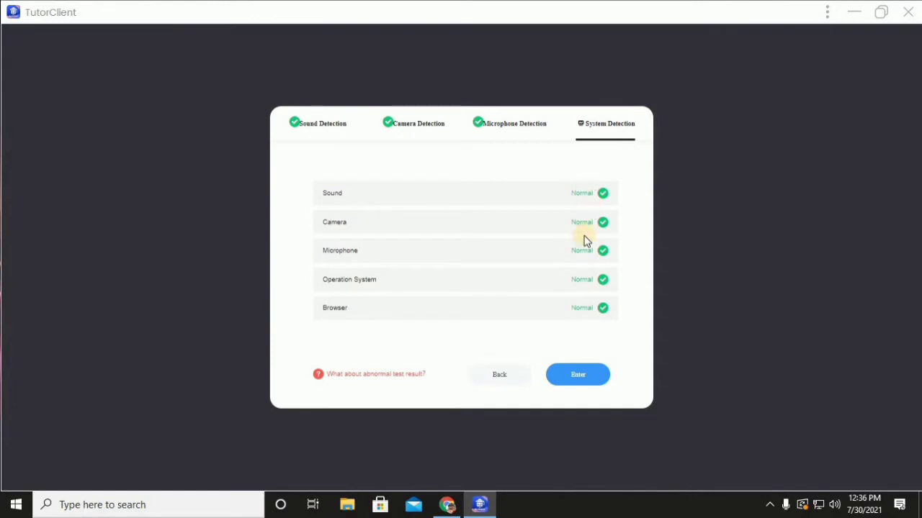
click(581, 382)
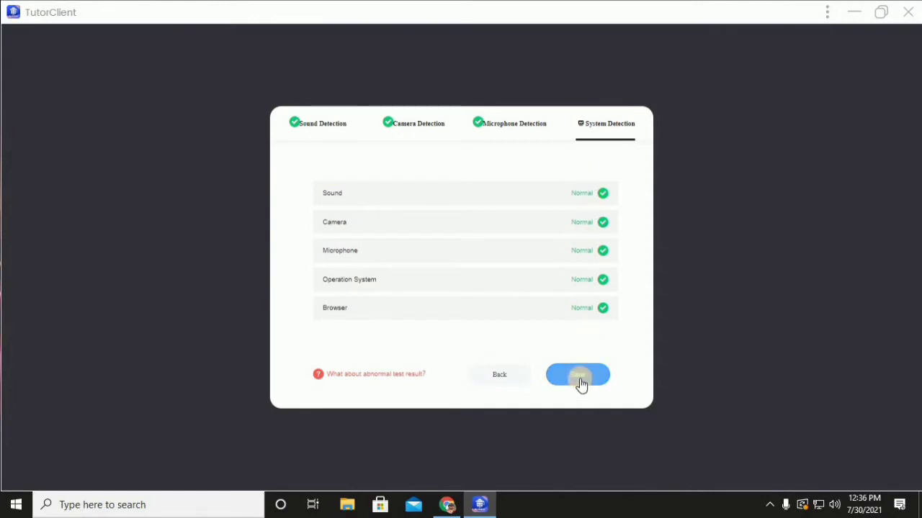
click(581, 383)
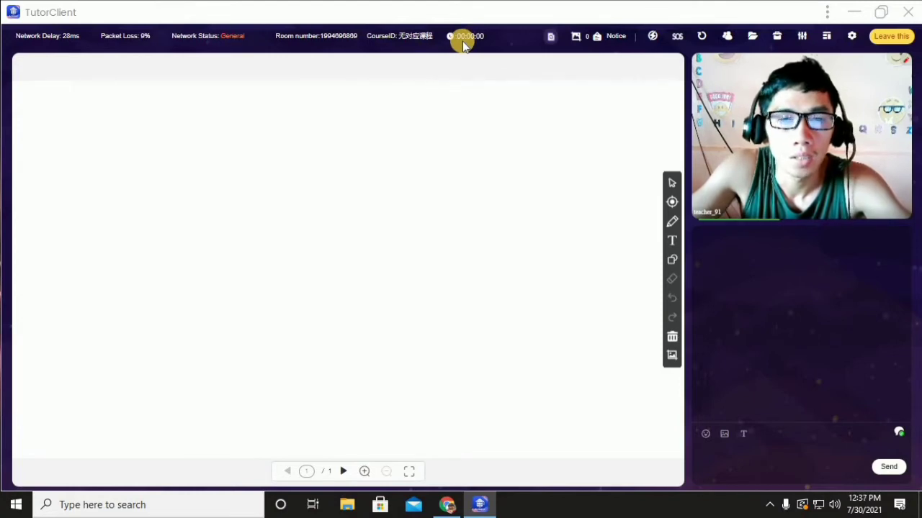
Open the Replace courseware search dialog from the classroom's top bar.
click(552, 38)
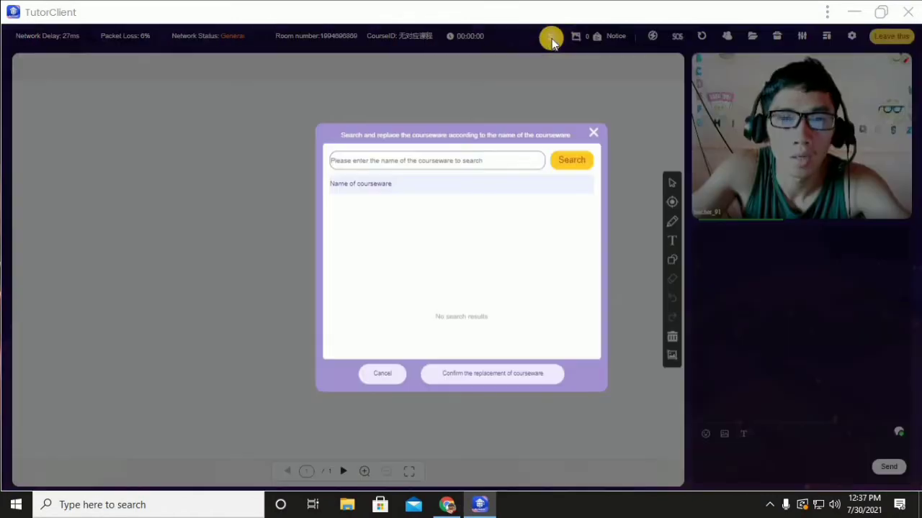